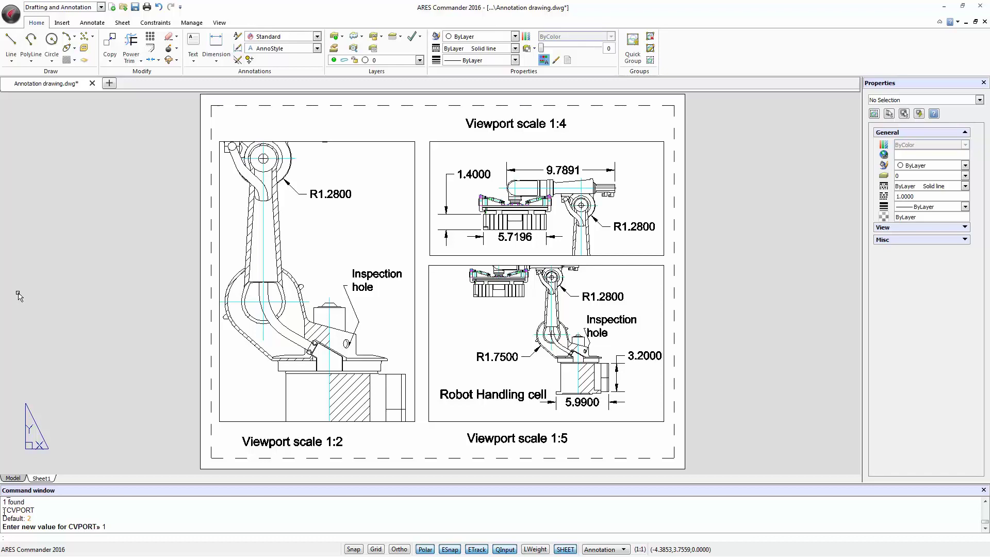
- Confirm CVPORT value 1, leaving Sheet1 with its 1:2, 1:4 and 1:5 viewports
{"action": "key", "text": "Return"}
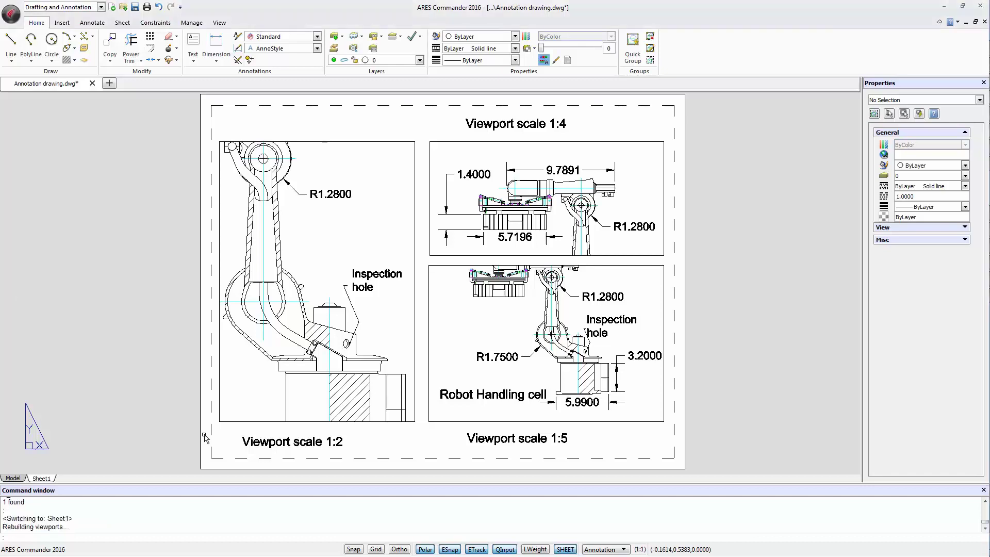
- On the Model tab, make NonAnnotative the current dimension style and start a linear dimension
{"action": "left_click", "coordinate": [14, 478]}
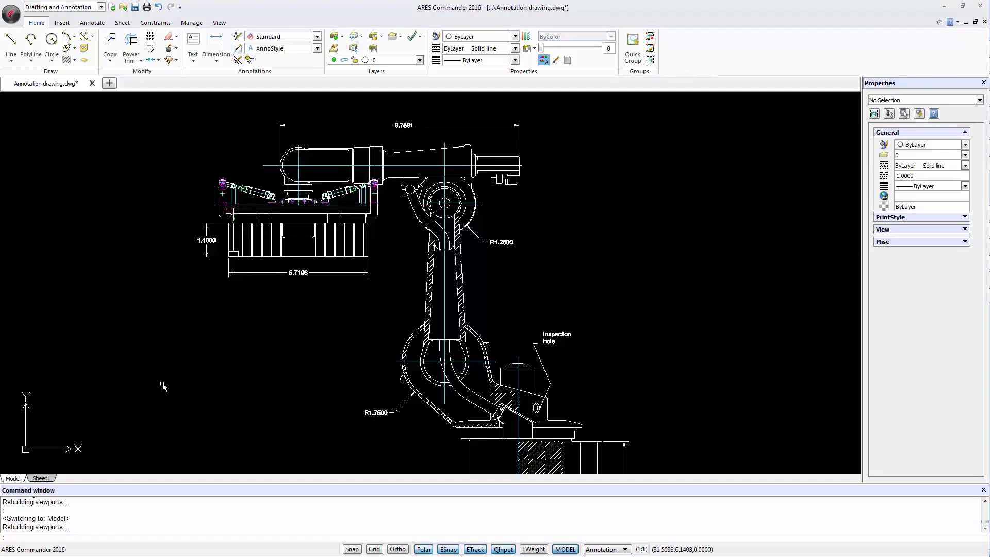
{"action": "left_click", "coordinate": [285, 49]}
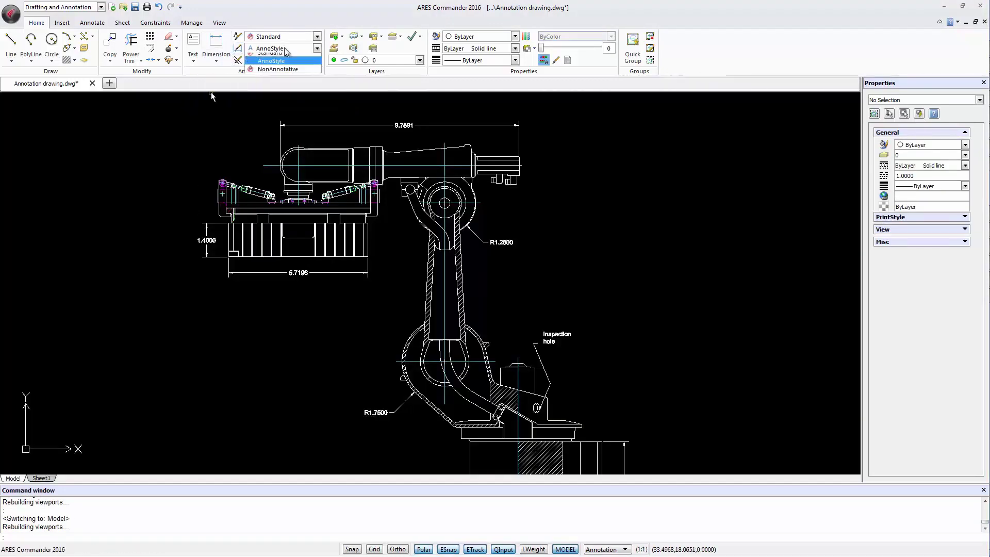
{"action": "left_click", "coordinate": [282, 75]}
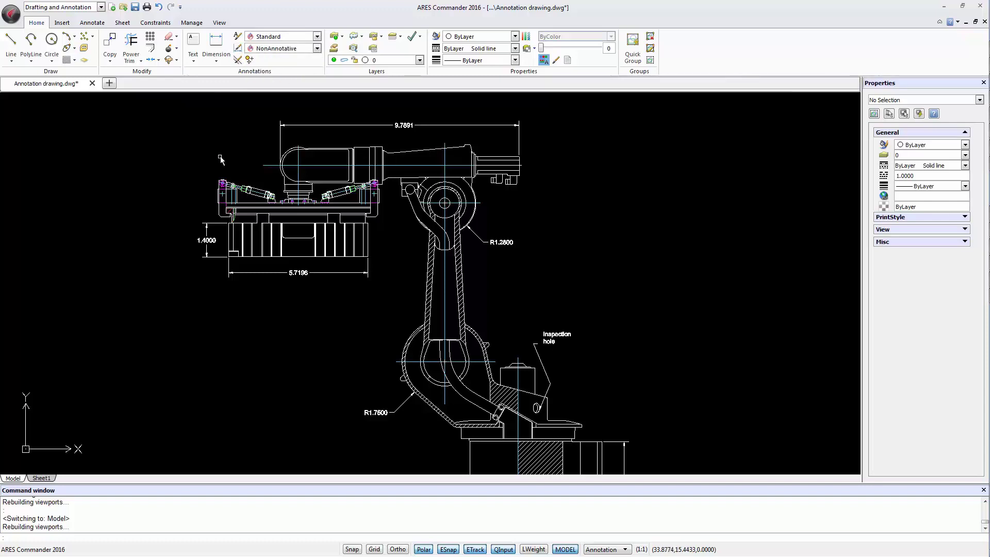
{"action": "left_click", "coordinate": [217, 47]}
- Dimension the lower link's width between its hatch edges, placing the 0.8000 dimension below
{"action": "scroll", "coordinate": [452, 235], "scroll_direction": "up", "scroll_amount": 4}
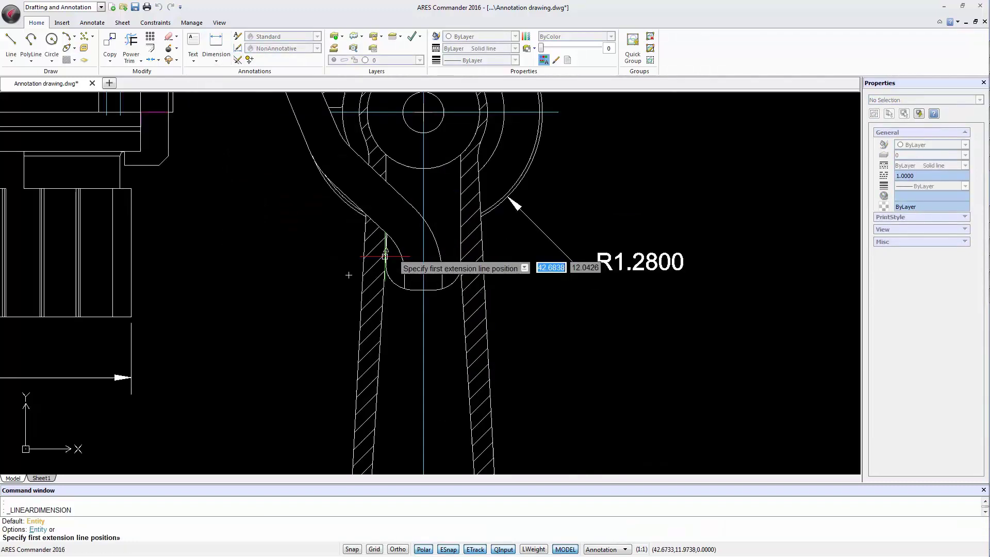
{"action": "left_click", "coordinate": [385, 254]}
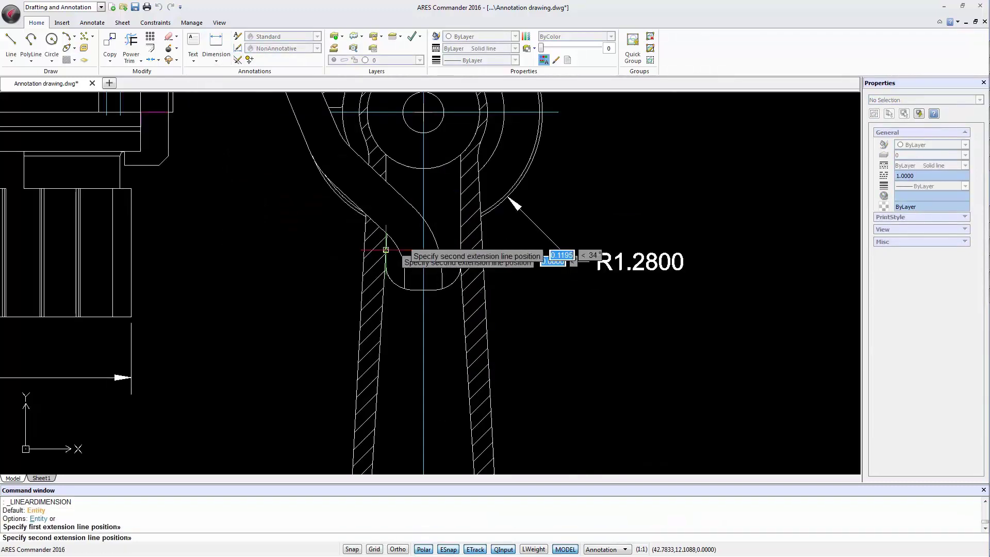
{"action": "left_click", "coordinate": [460, 250]}
{"action": "left_click", "coordinate": [612, 398]}
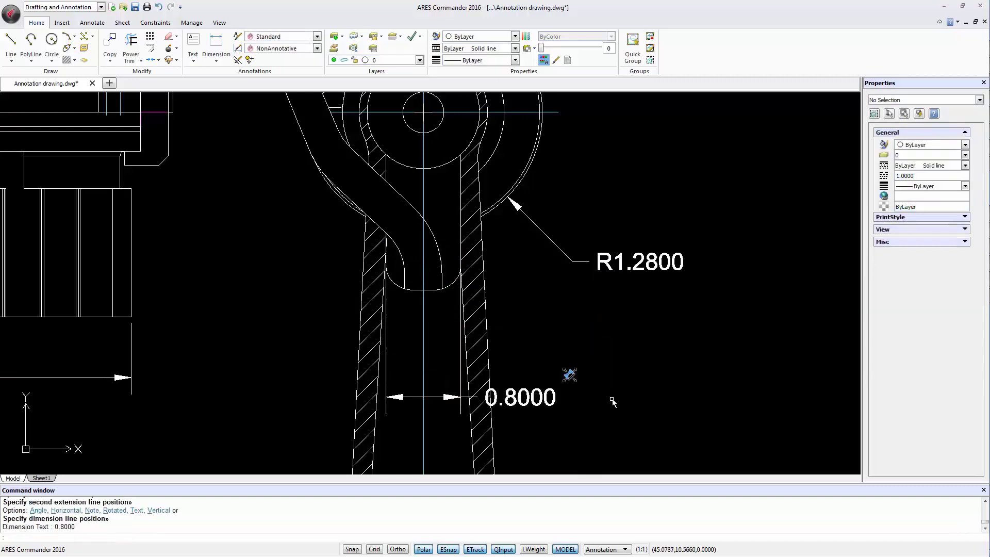
{"action": "scroll", "coordinate": [587, 329], "scroll_direction": "down", "scroll_amount": 3}
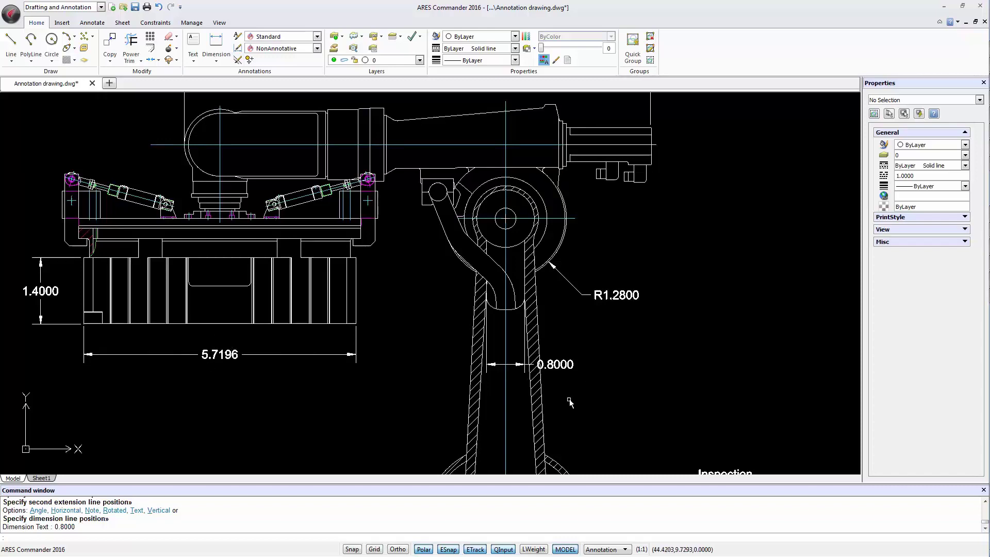
{"action": "left_click", "coordinate": [44, 478]}
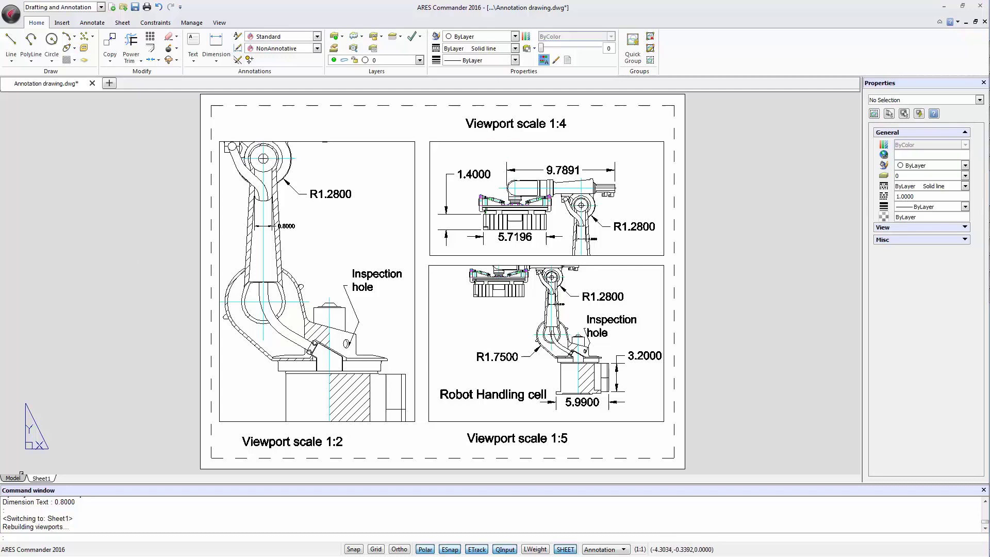
{"action": "left_click", "coordinate": [12, 478]}
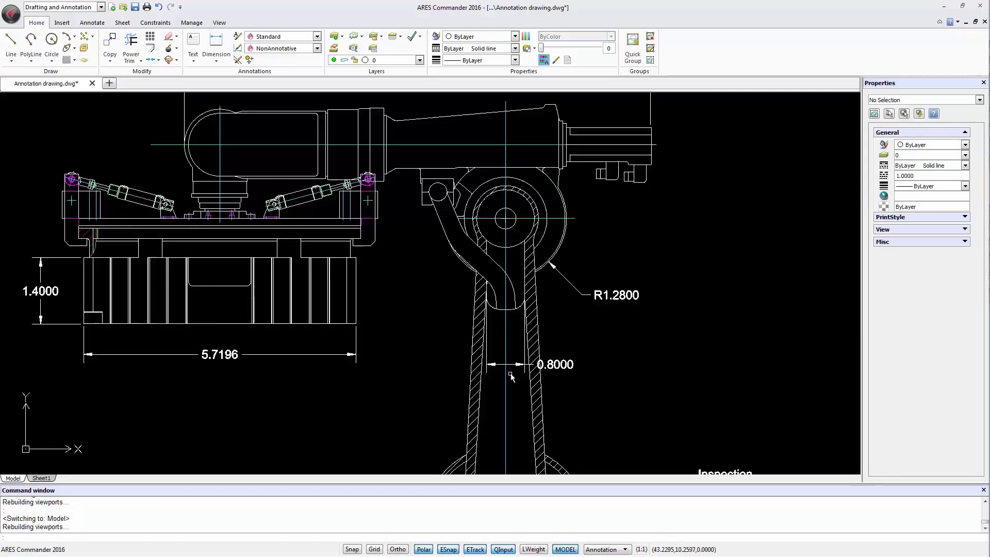
- Switch the 0.8000 dimension to the AnnoStyle dimension style, then return to Sheet1
{"action": "left_click", "coordinate": [614, 348]}
{"action": "left_click", "coordinate": [563, 370]}
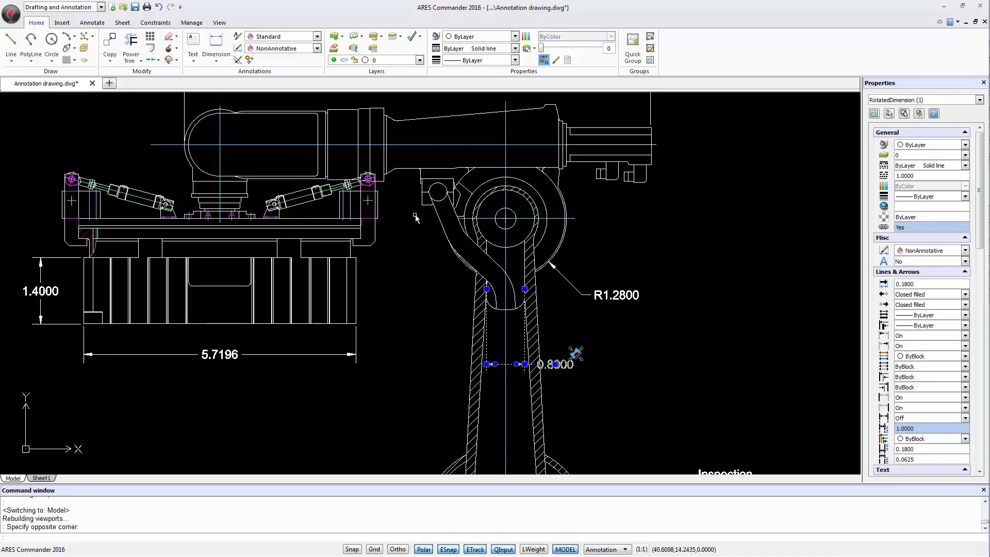
{"action": "left_click", "coordinate": [282, 49]}
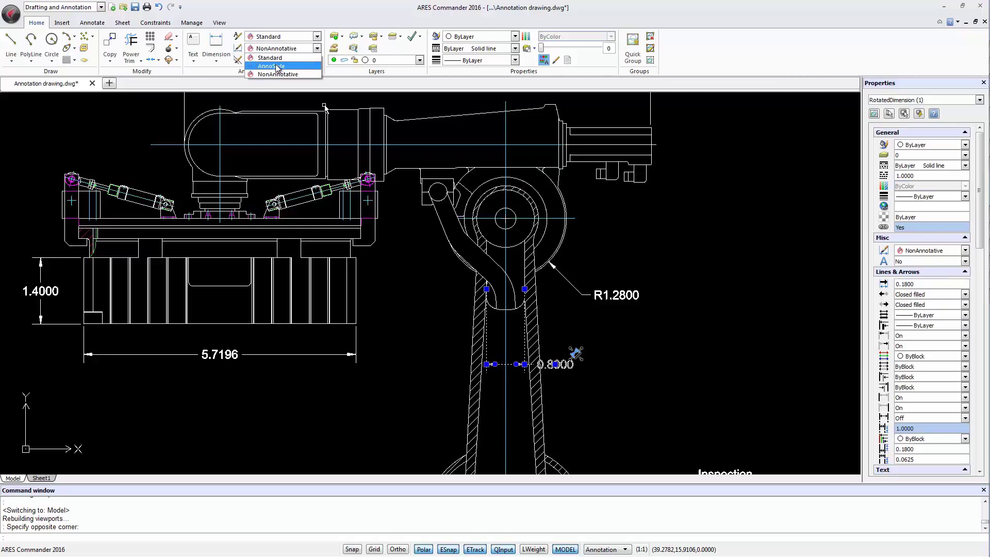
{"action": "left_click", "coordinate": [277, 66]}
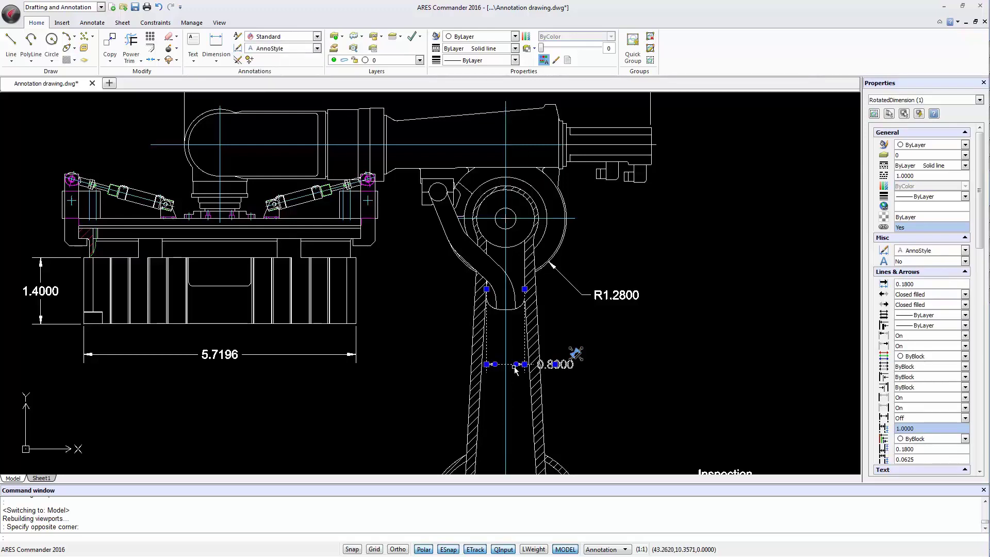
{"action": "key", "text": "Escape"}
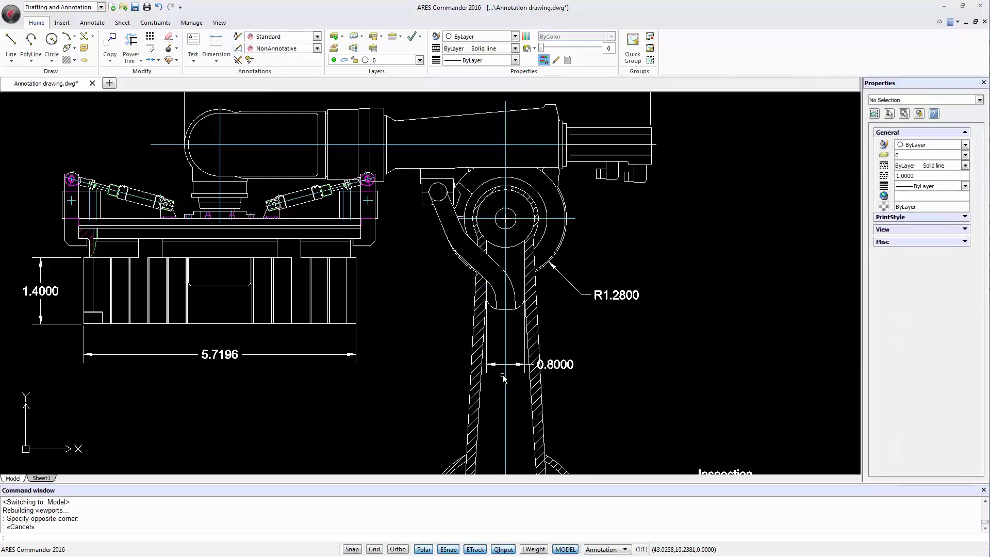
{"action": "key", "text": "Escape"}
{"action": "key", "text": "Escape"}
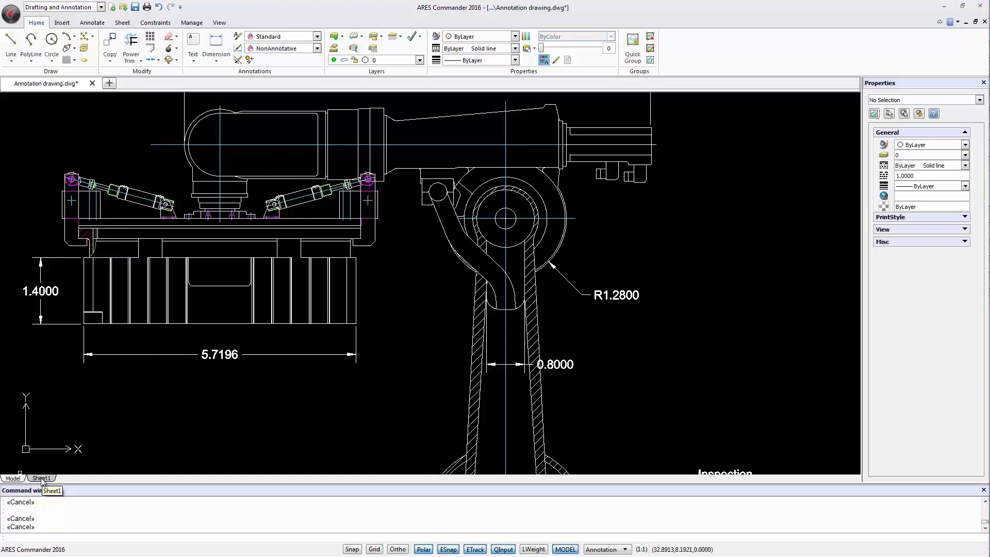
{"action": "left_click", "coordinate": [43, 479]}
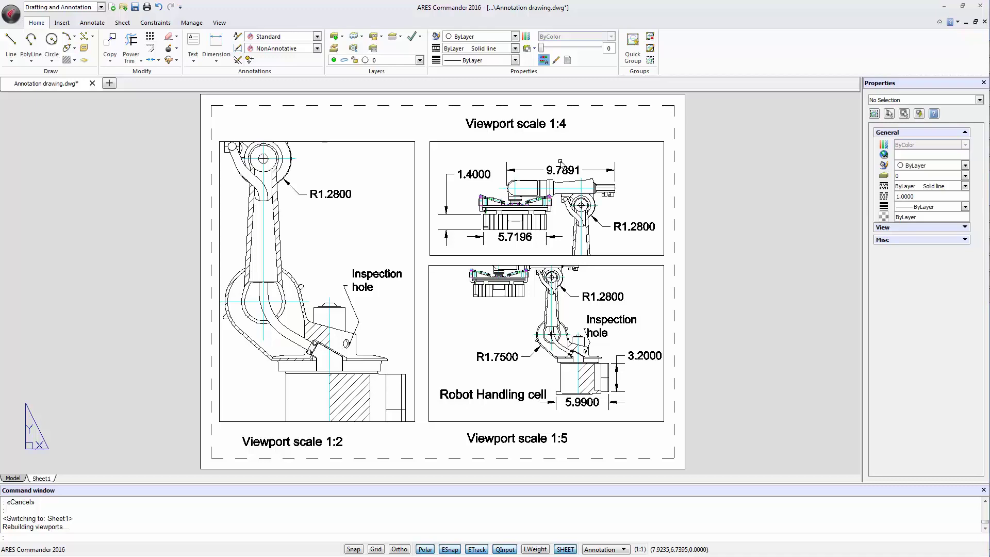
{"action": "left_click", "coordinate": [14, 478]}
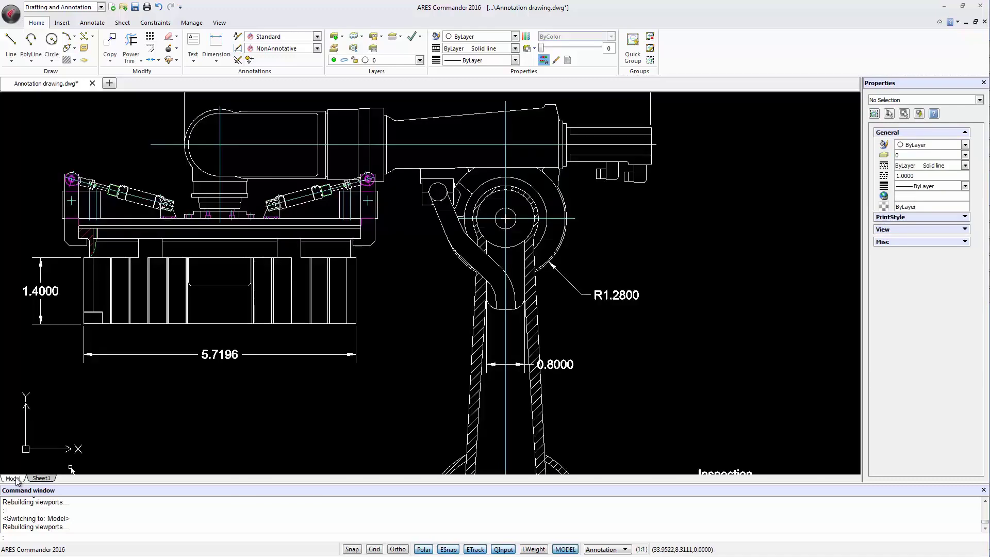
- Check that the 0.8000 dimension is annotative with a 1:1 scale, then go back to Sheet1
{"action": "left_click", "coordinate": [601, 343]}
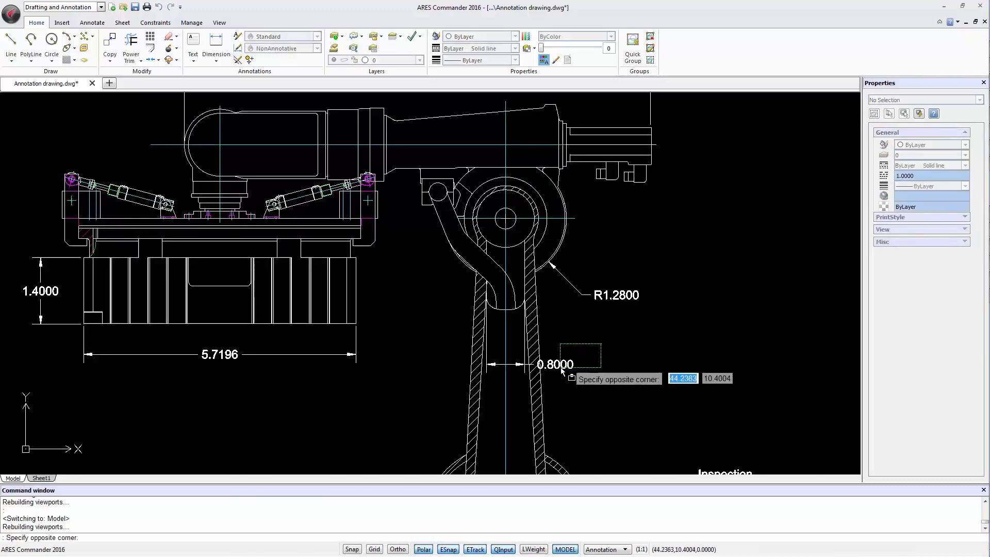
{"action": "left_click", "coordinate": [562, 370]}
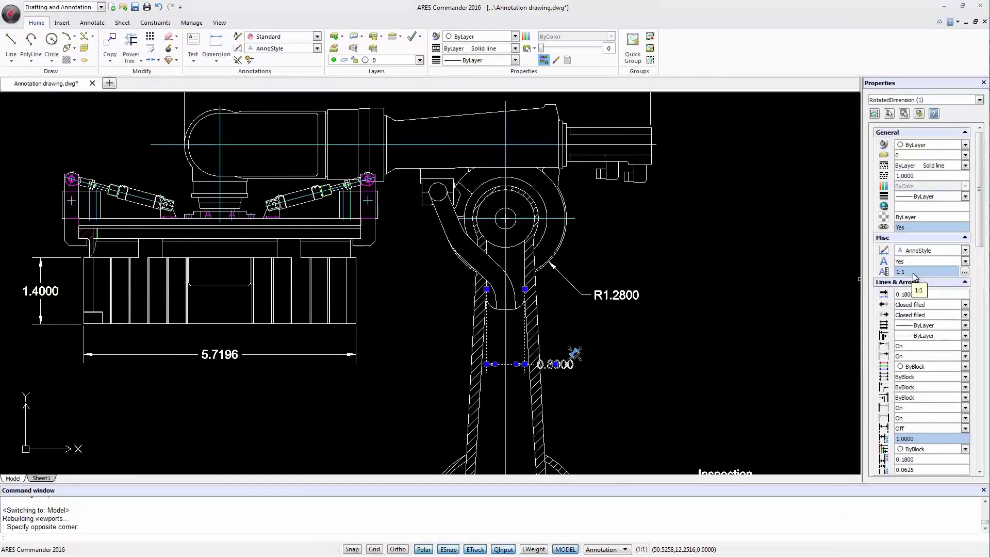
{"action": "left_click", "coordinate": [50, 478]}
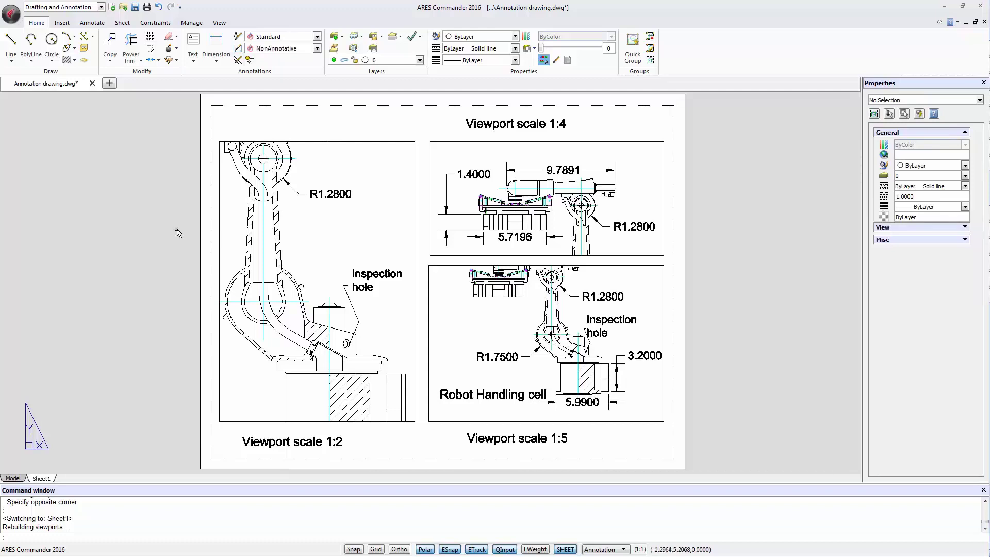
- Draw a new single viewport to the left of the sheet
{"action": "left_click", "coordinate": [122, 23]}
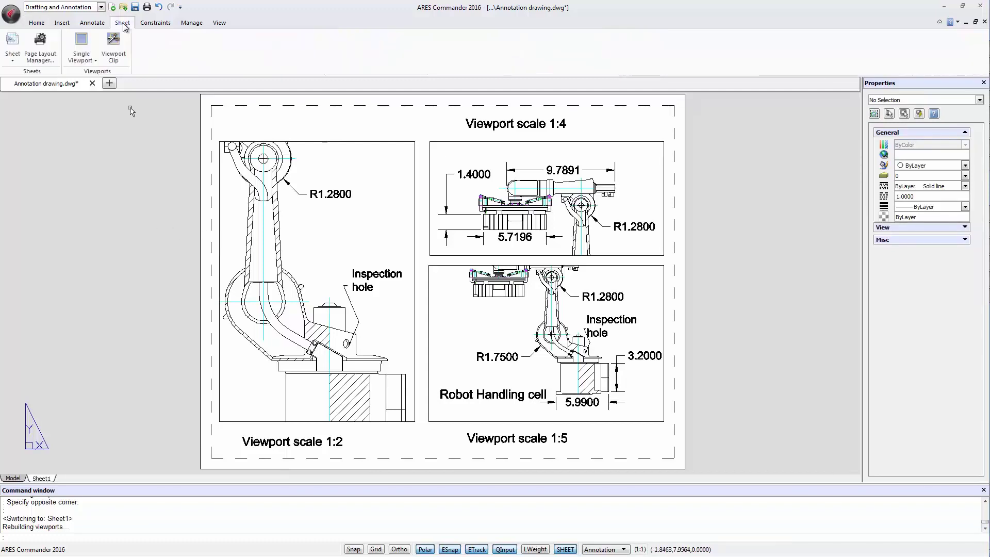
{"action": "left_click", "coordinate": [84, 49]}
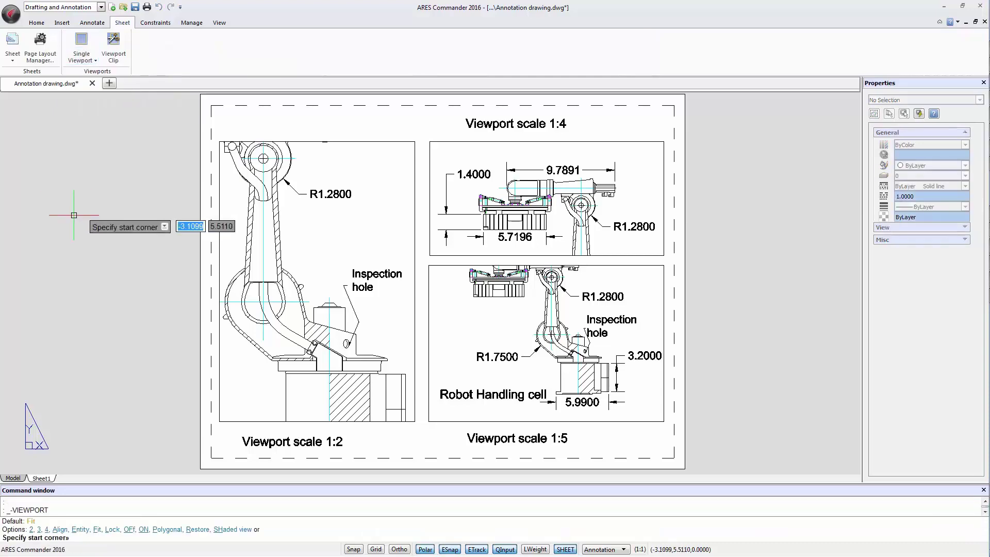
{"action": "left_click", "coordinate": [57, 193]}
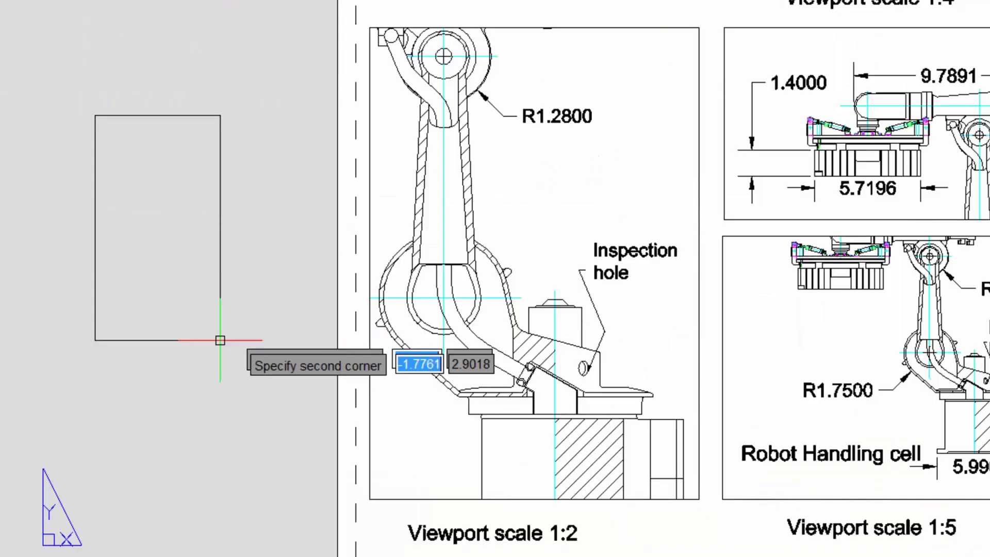
{"action": "left_click", "coordinate": [436, 546]}
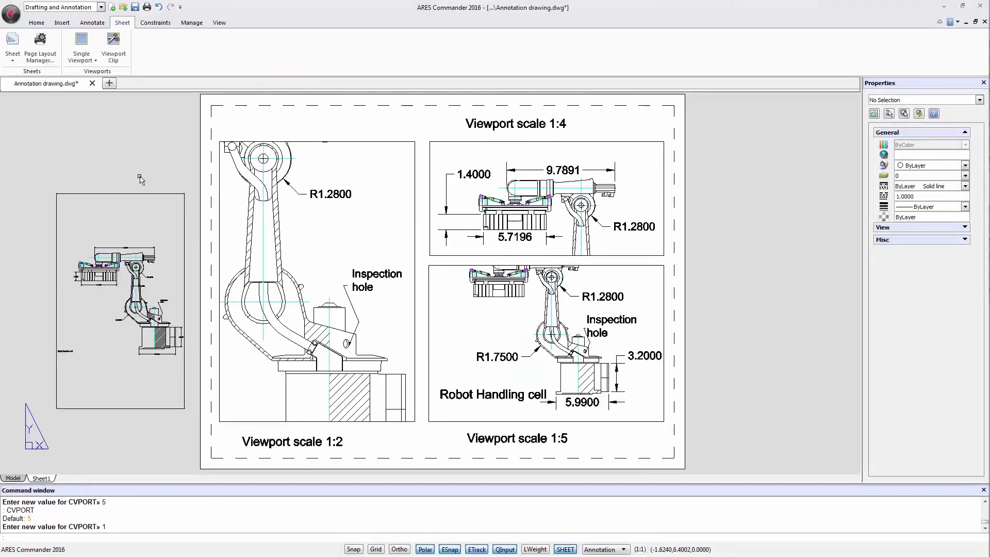
- Set the new viewport's standard scale to 1:1, then switch to model space
{"action": "left_click", "coordinate": [140, 178]}
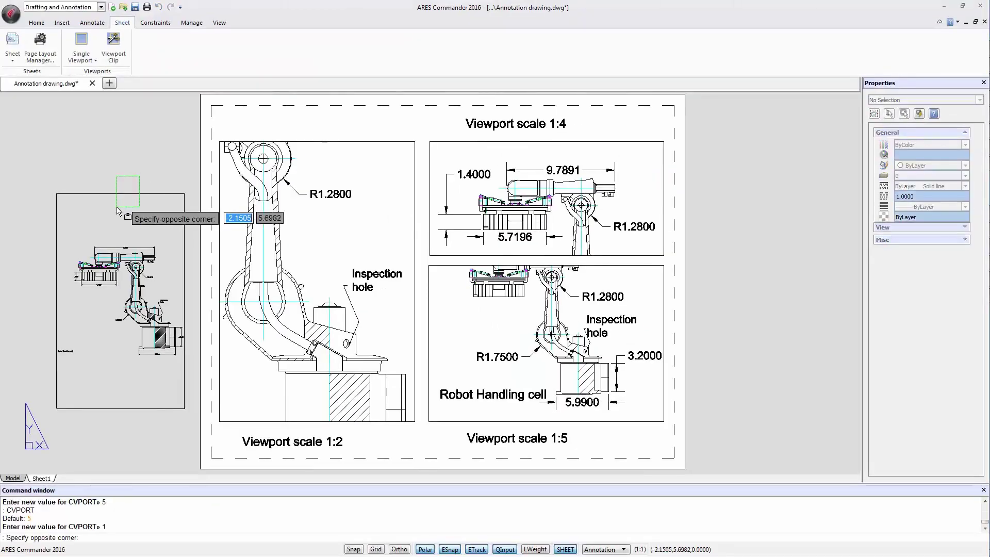
{"action": "left_click", "coordinate": [116, 208]}
{"action": "left_click", "coordinate": [933, 335]}
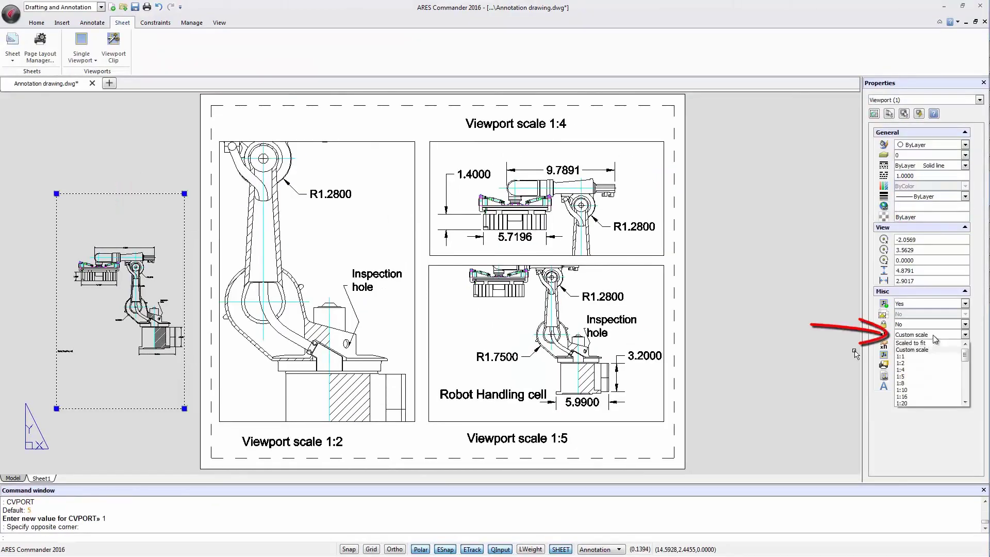
{"action": "left_click", "coordinate": [900, 356]}
{"action": "key", "text": "Escape"}
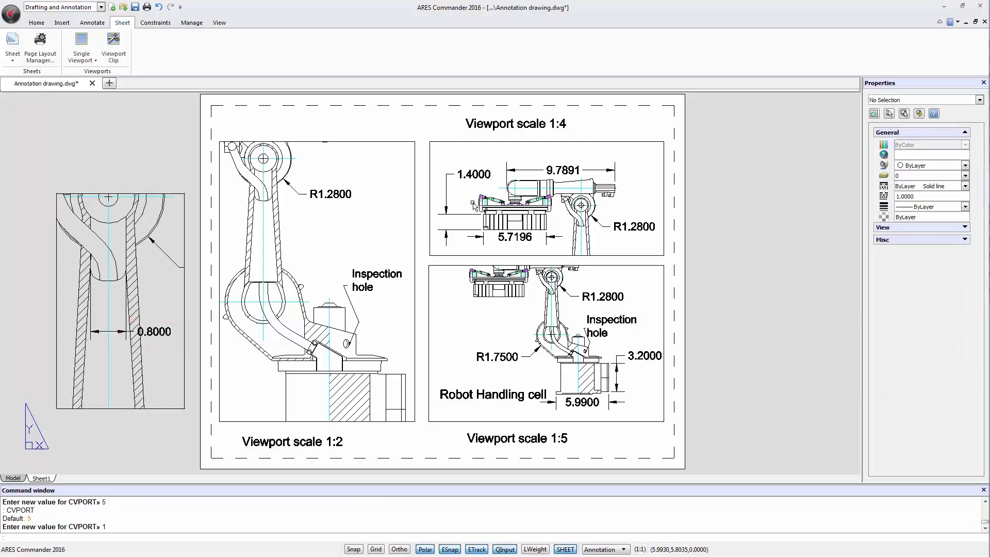
{"action": "left_click", "coordinate": [13, 478]}
- Add the 1:2, 1:4 and 1:5 annotation scales to the 0.8000 dimension
{"action": "left_click", "coordinate": [671, 332]}
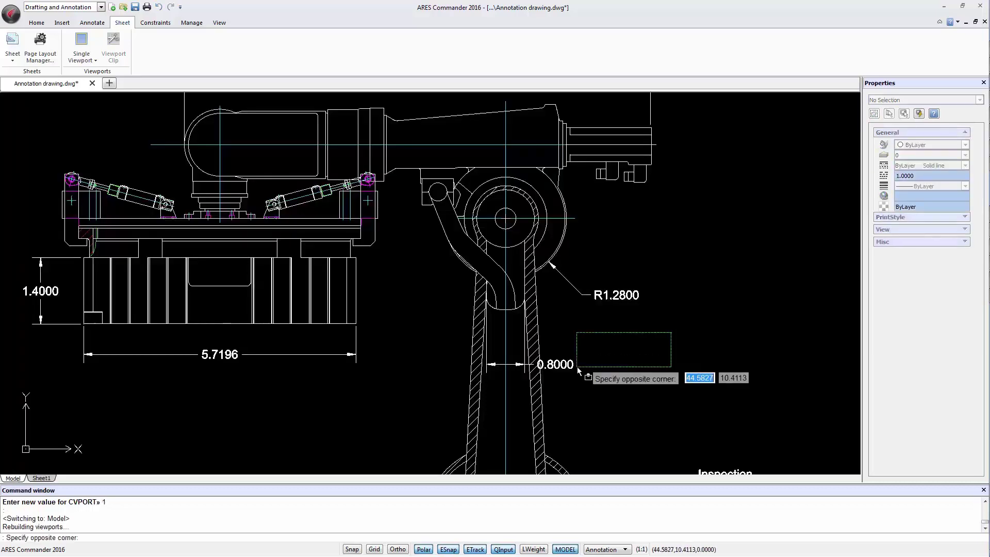
{"action": "left_click", "coordinate": [577, 370]}
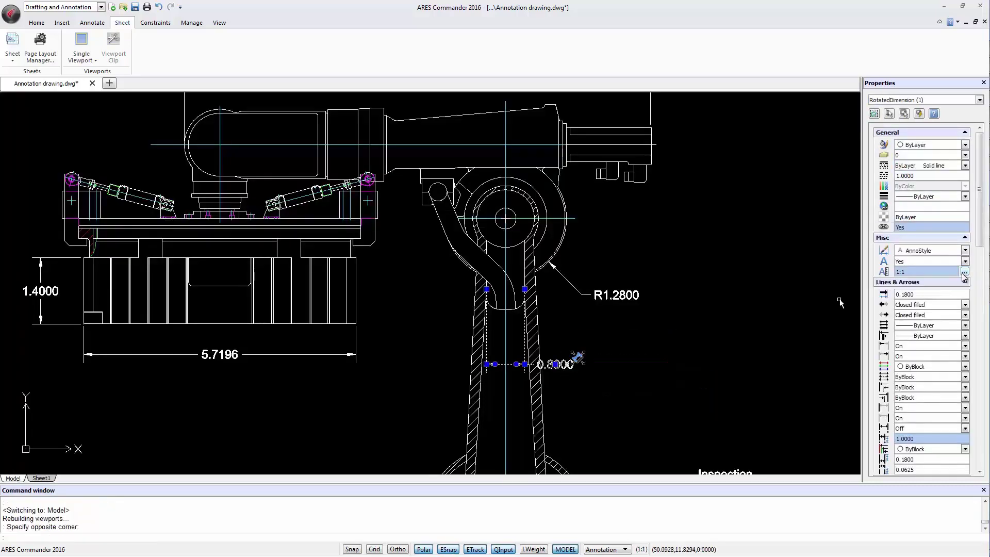
{"action": "left_click", "coordinate": [964, 272]}
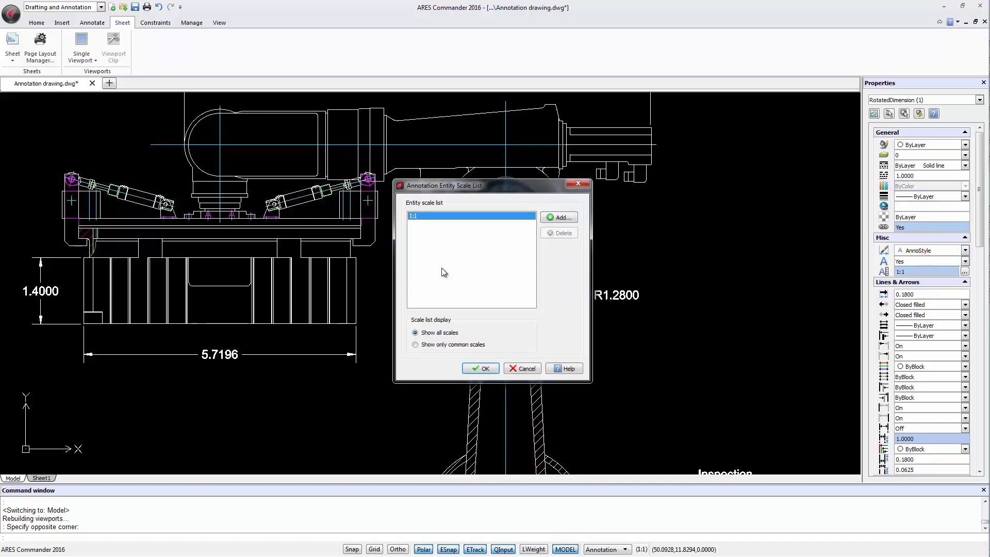
{"action": "left_click", "coordinate": [567, 220]}
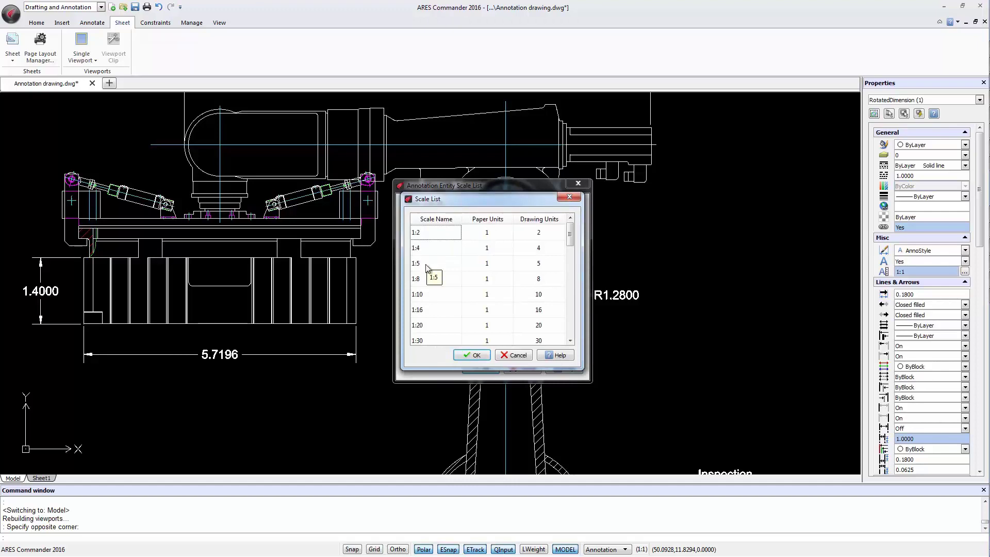
{"action": "left_click_drag", "start_coordinate": [425, 264], "coordinate": [433, 235]}
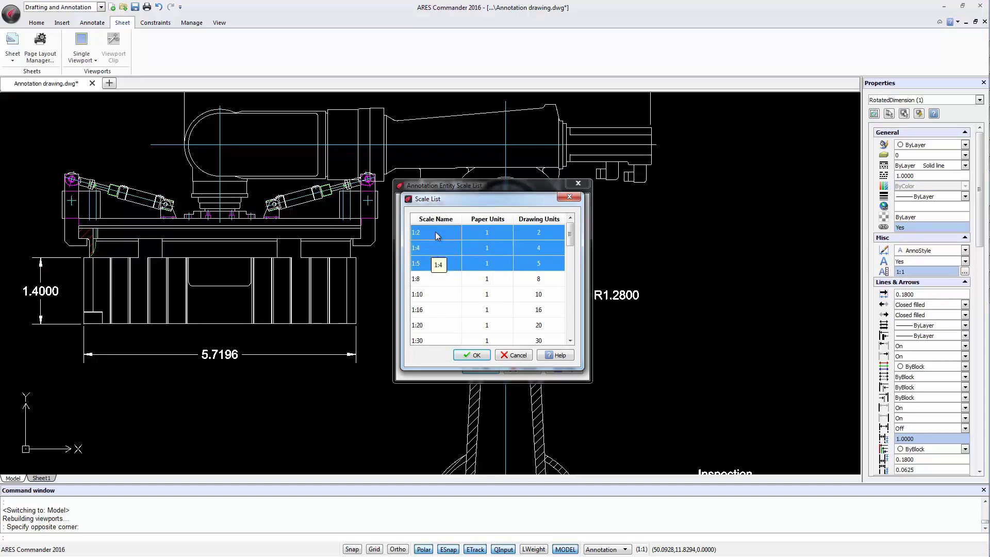
{"action": "left_click", "coordinate": [478, 356]}
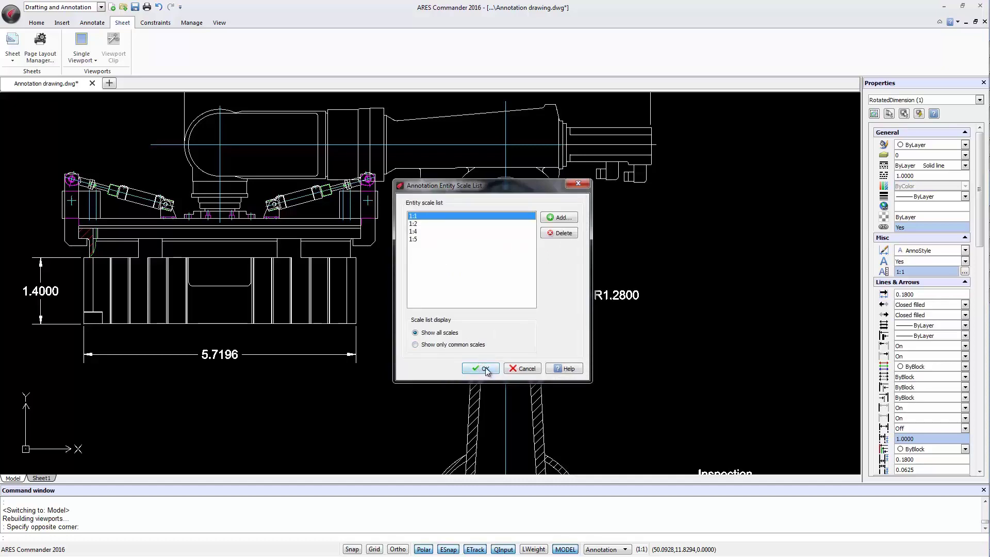
{"action": "left_click", "coordinate": [485, 368]}
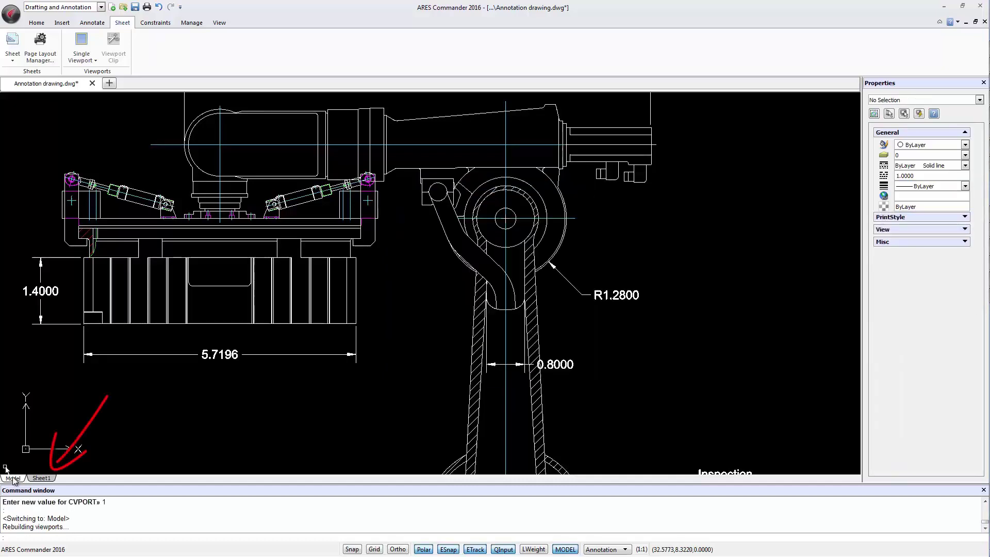
- Inside Sheet1's 1:5 viewport, delete the 1:5 annotation scale from the 0.8000 dimension
{"action": "left_click", "coordinate": [42, 478]}
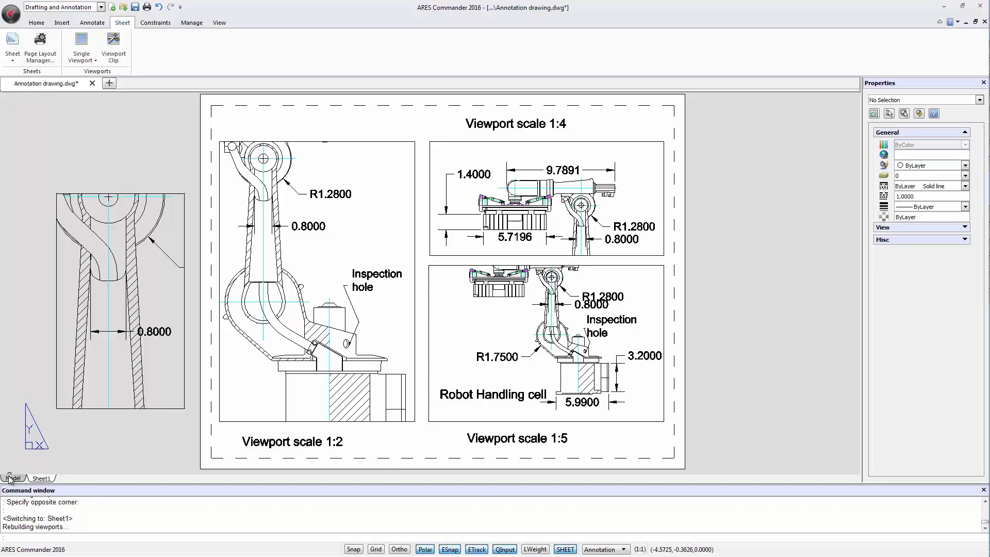
{"action": "double_click", "coordinate": [510, 322]}
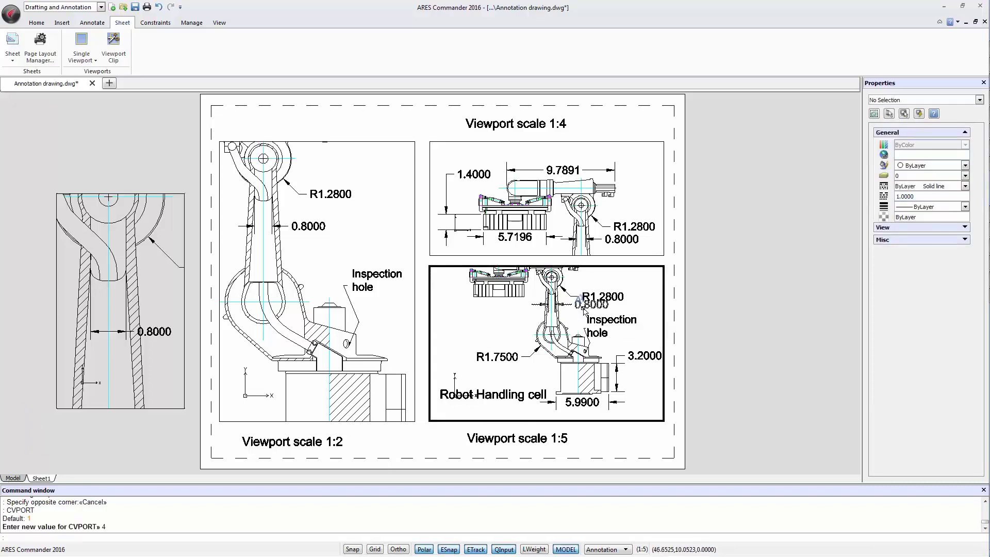
{"action": "left_click", "coordinate": [583, 307]}
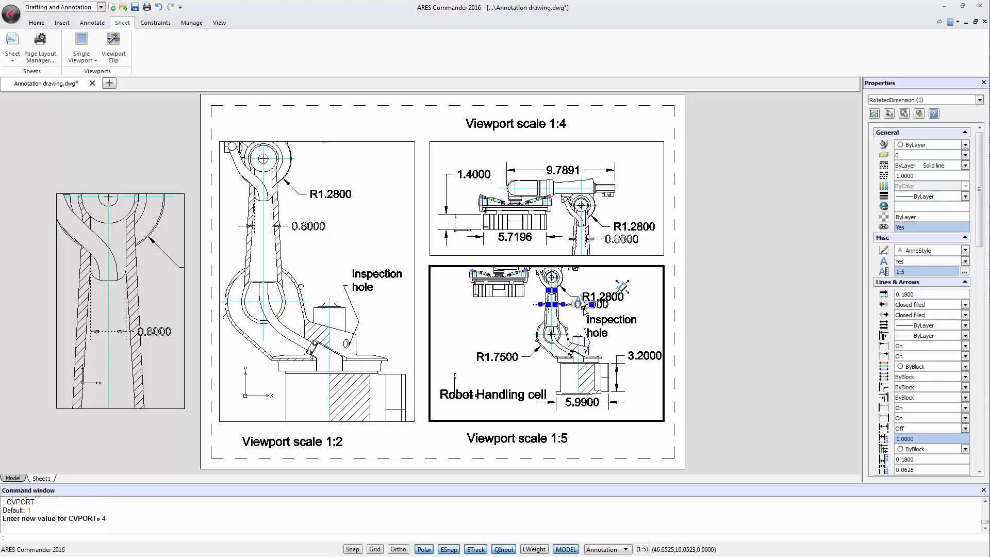
{"action": "left_click", "coordinate": [964, 272]}
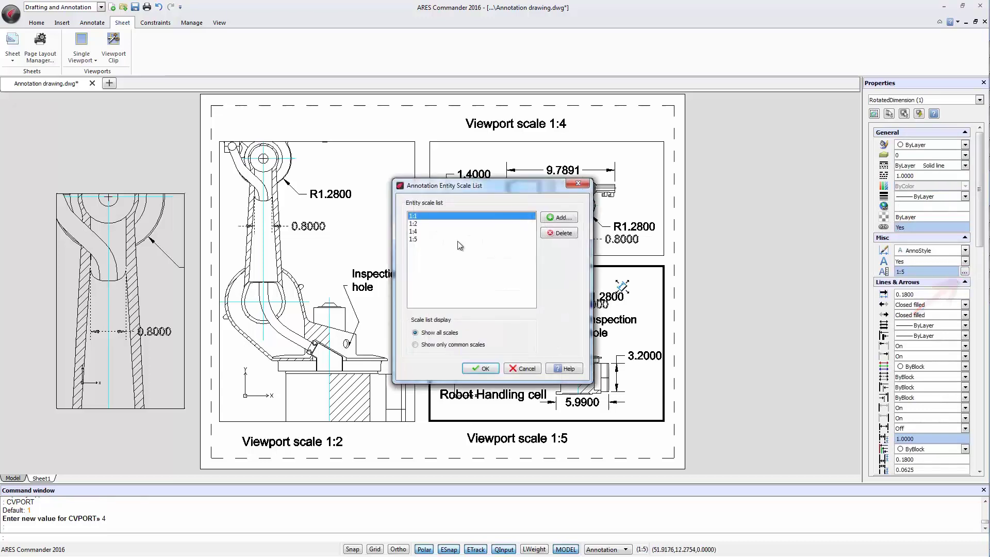
{"action": "left_click", "coordinate": [419, 239]}
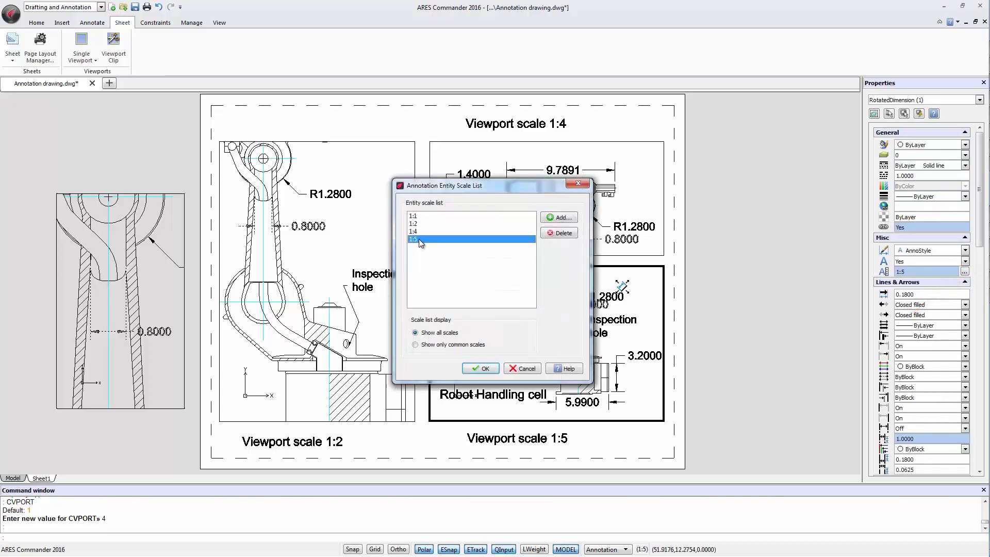
{"action": "left_click", "coordinate": [563, 233]}
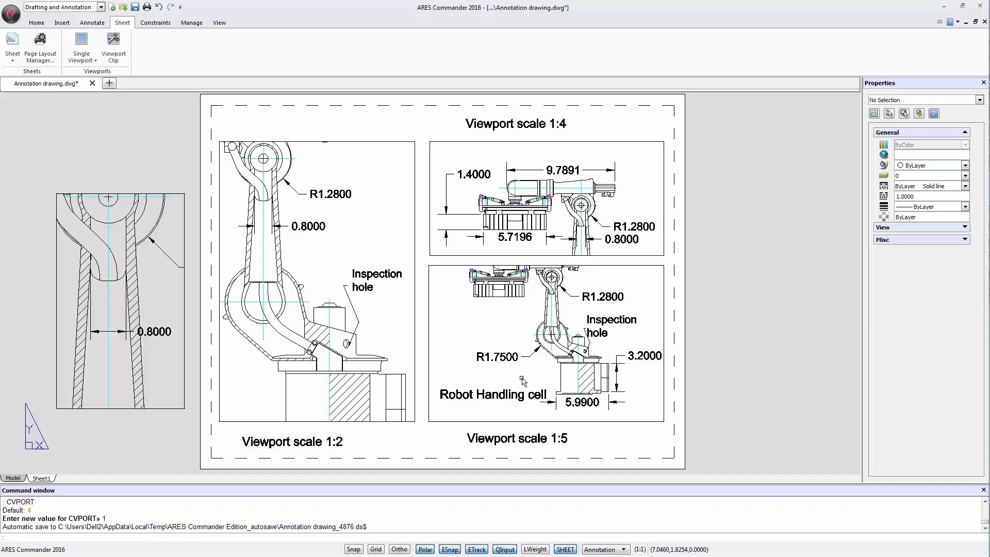
- Undo the last change and cancel the started selection
{"action": "key", "text": "ctrl+z"}
{"action": "left_click", "coordinate": [115, 143]}
{"action": "key", "text": "Escape"}
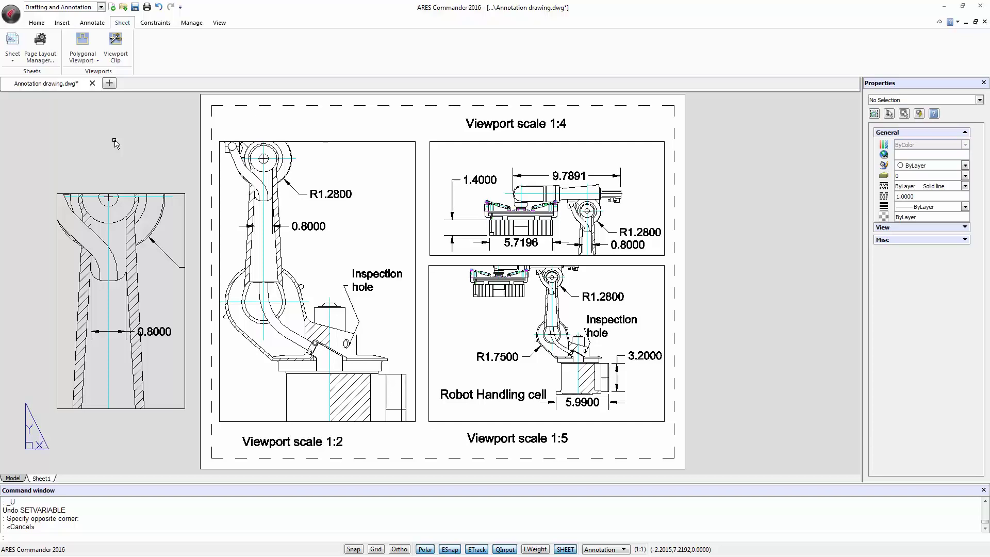
- Activate the 1:2 viewport and zoom in it, then undo back to paper space
{"action": "left_click", "coordinate": [171, 170]}
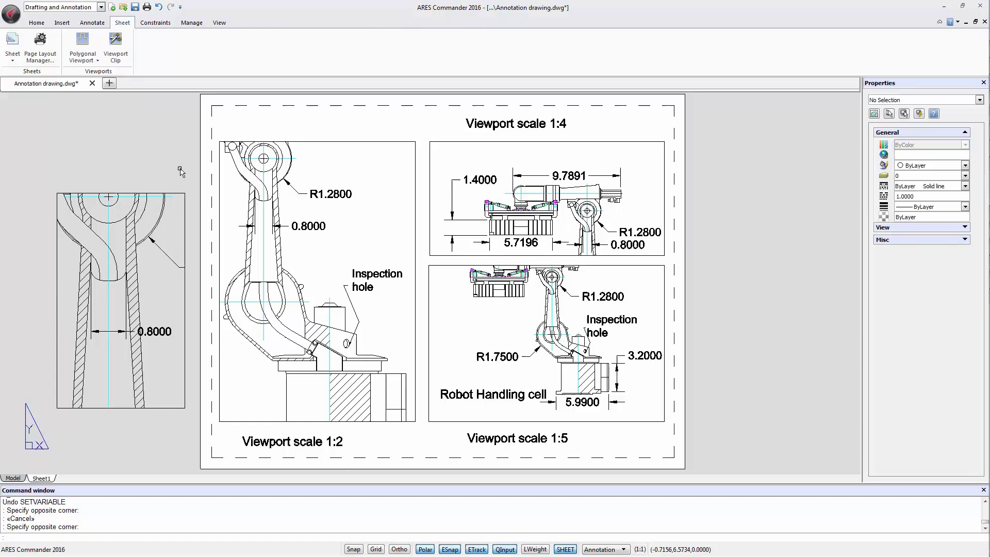
{"action": "double_click", "coordinate": [395, 172]}
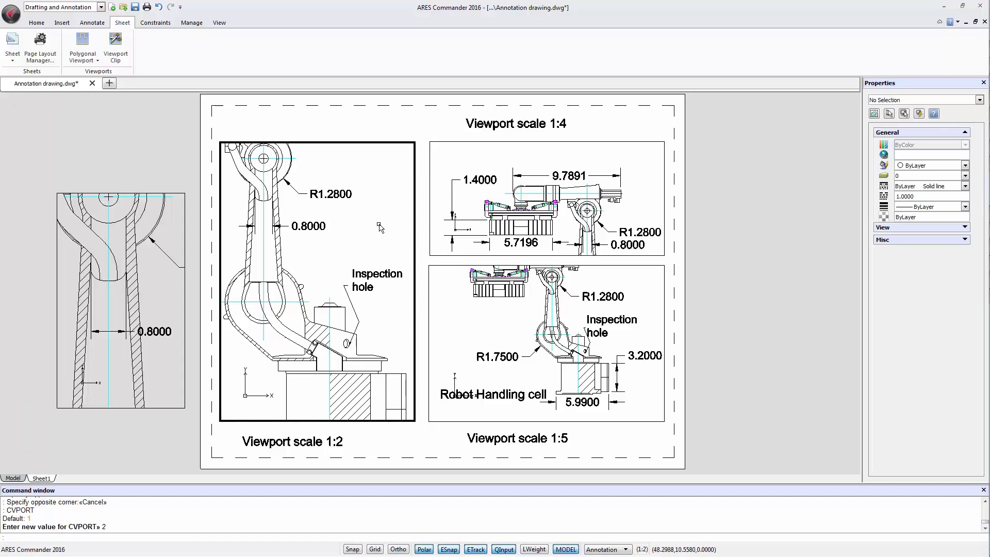
{"action": "scroll", "coordinate": [378, 227], "scroll_direction": "up", "scroll_amount": 2}
{"action": "scroll", "coordinate": [378, 227], "scroll_direction": "down", "scroll_amount": 3}
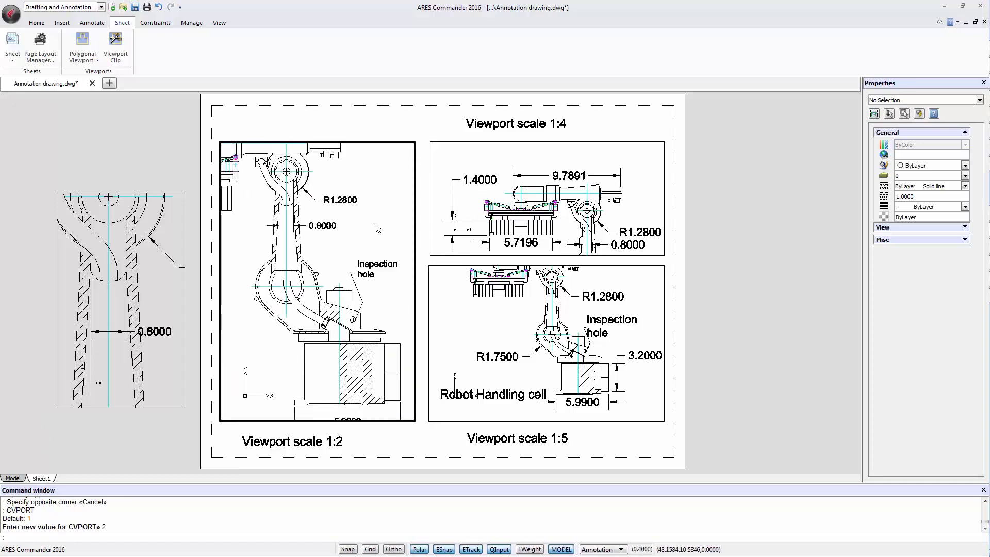
{"action": "scroll", "coordinate": [377, 228], "scroll_direction": "up", "scroll_amount": 2}
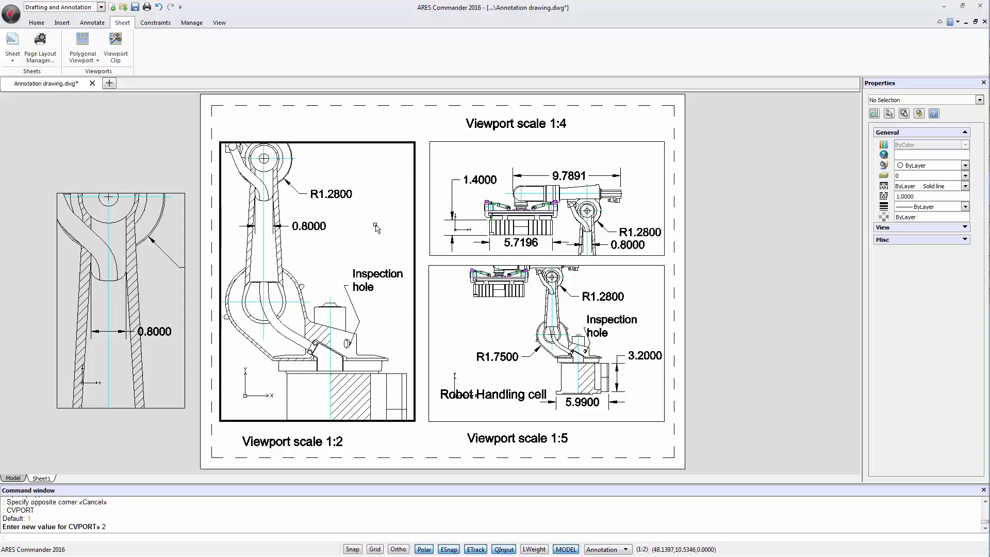
{"action": "key", "text": "ctrl+z"}
{"action": "key", "text": "ctrl+z"}
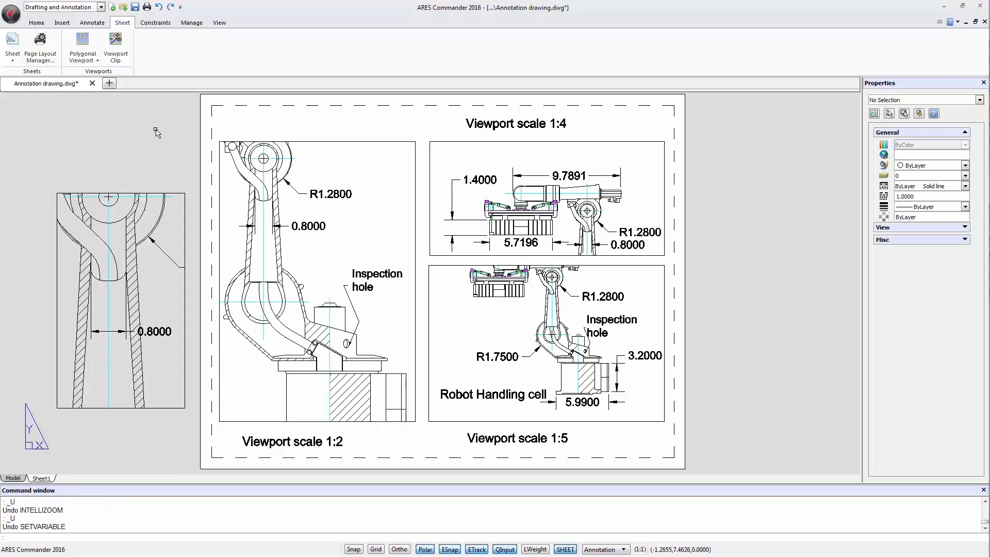
- Select the 1:2 viewport to review its Lock setting, then deselect it
{"action": "left_click", "coordinate": [414, 130]}
{"action": "left_click", "coordinate": [386, 153]}
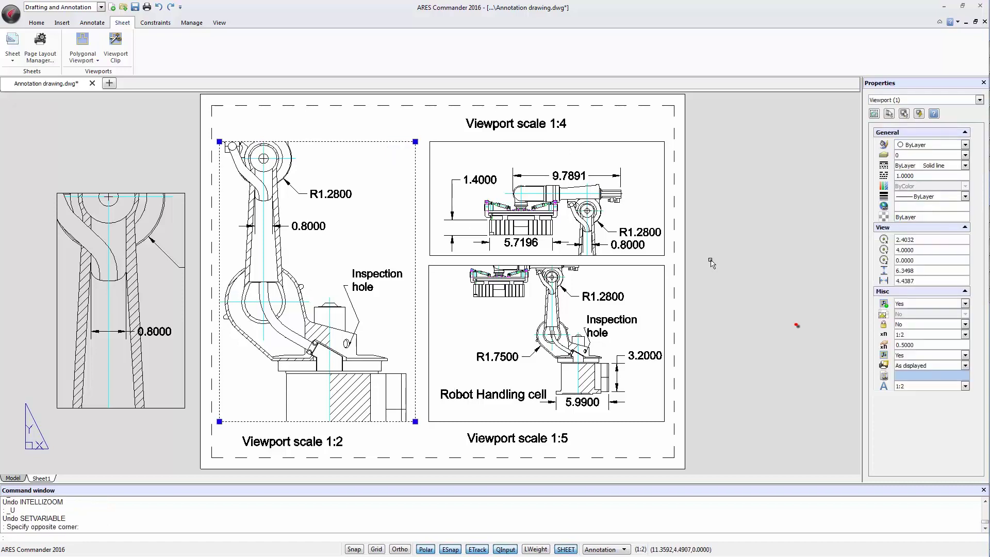
{"action": "left_click", "coordinate": [912, 324]}
{"action": "key", "text": "Escape"}
{"action": "key", "text": "Escape"}
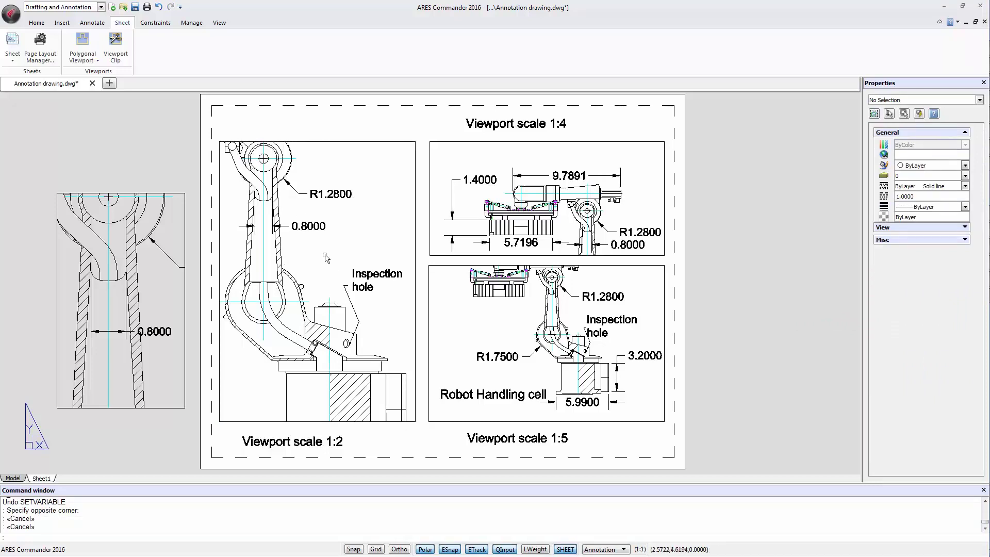
- Make the 1:2 viewport current (CVPORT 2) and re-centre the sheet
{"action": "left_click", "coordinate": [354, 235]}
{"action": "double_click", "coordinate": [352, 234]}
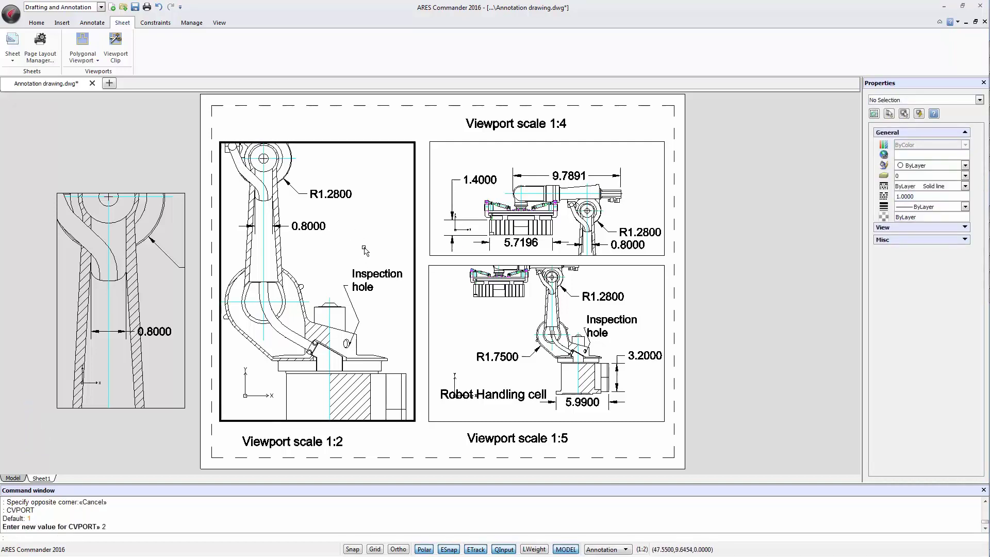
{"action": "scroll", "coordinate": [360, 242], "scroll_direction": "up", "scroll_amount": 3}
{"action": "scroll", "coordinate": [360, 242], "scroll_direction": "down", "scroll_amount": 3}
{"action": "scroll", "coordinate": [360, 242], "scroll_direction": "up", "scroll_amount": 2}
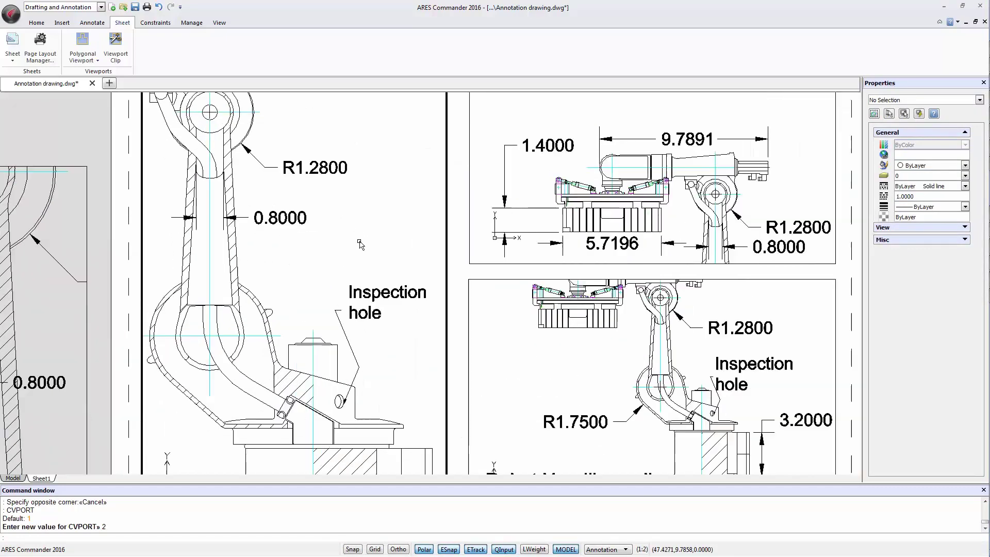
{"action": "scroll", "coordinate": [360, 242], "scroll_direction": "down", "scroll_amount": 2}
{"action": "scroll", "coordinate": [359, 243], "scroll_direction": "up", "scroll_amount": 2}
{"action": "scroll", "coordinate": [359, 244], "scroll_direction": "down", "scroll_amount": 1}
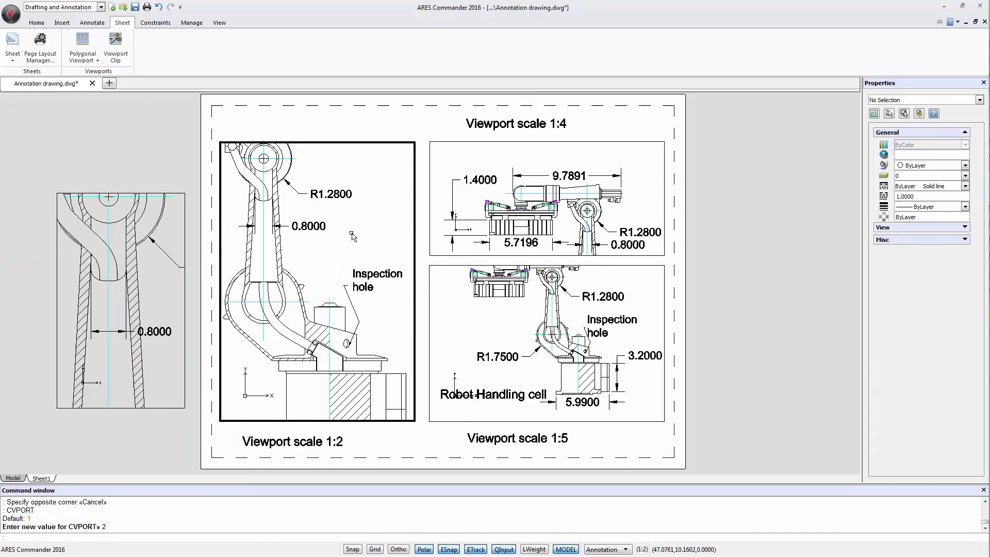
{"action": "mouse_move", "coordinate": [352, 236]}
{"action": "middle_mouse_down"}
{"action": "mouse_move", "coordinate": [407, 242]}
{"action": "mouse_move", "coordinate": [348, 224]}
{"action": "mouse_move", "coordinate": [359, 246]}
{"action": "middle_mouse_up"}
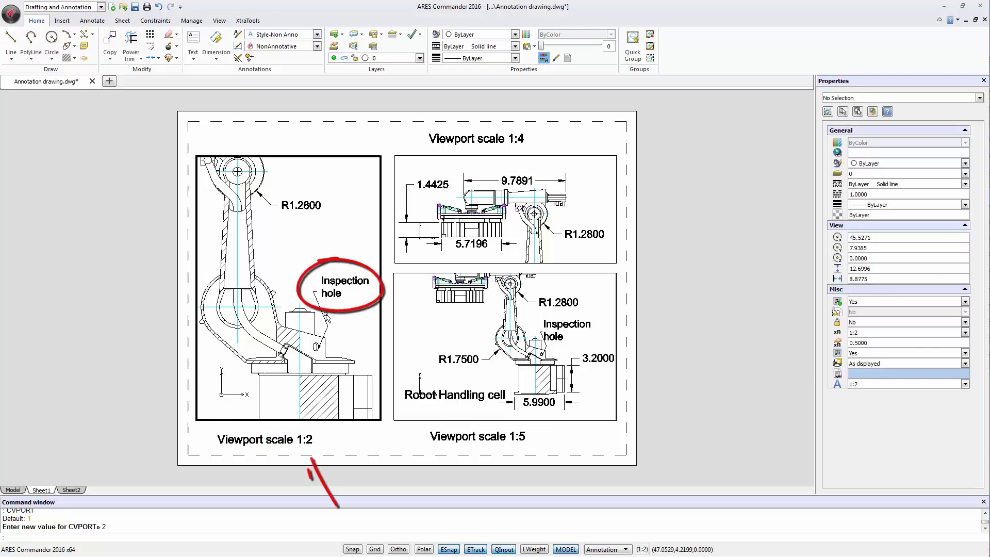
- Leave the 1:2 viewport and return to Sheet1's paper space
{"action": "double_click", "coordinate": [336, 442]}
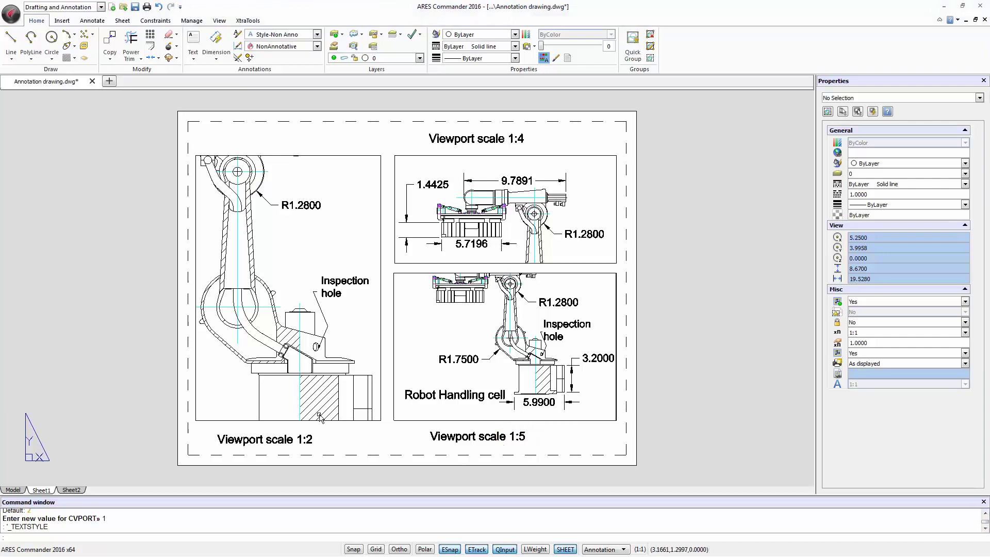
- Enable Annotative Scaling for the Style-Non Anno text style
{"action": "left_click", "coordinate": [237, 35]}
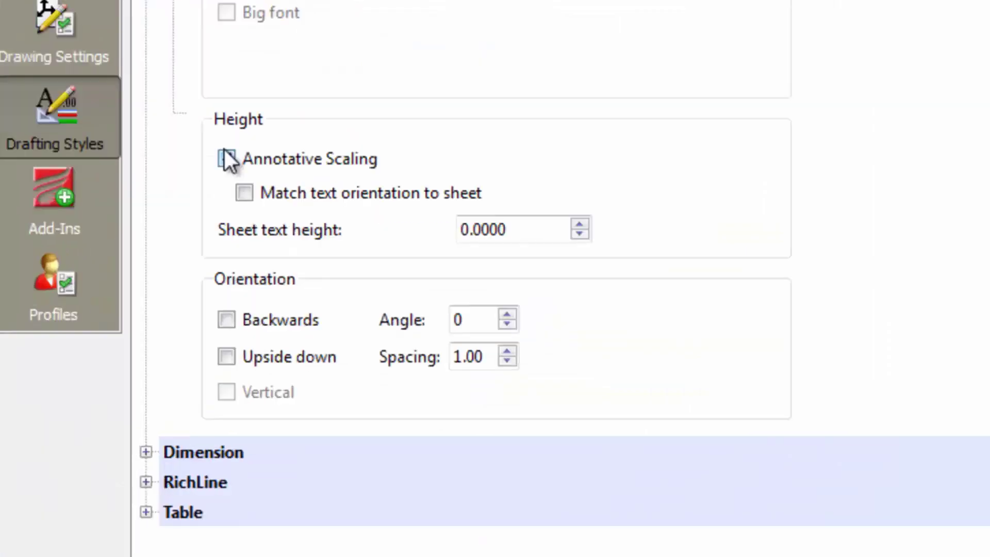
{"action": "left_click", "coordinate": [247, 248]}
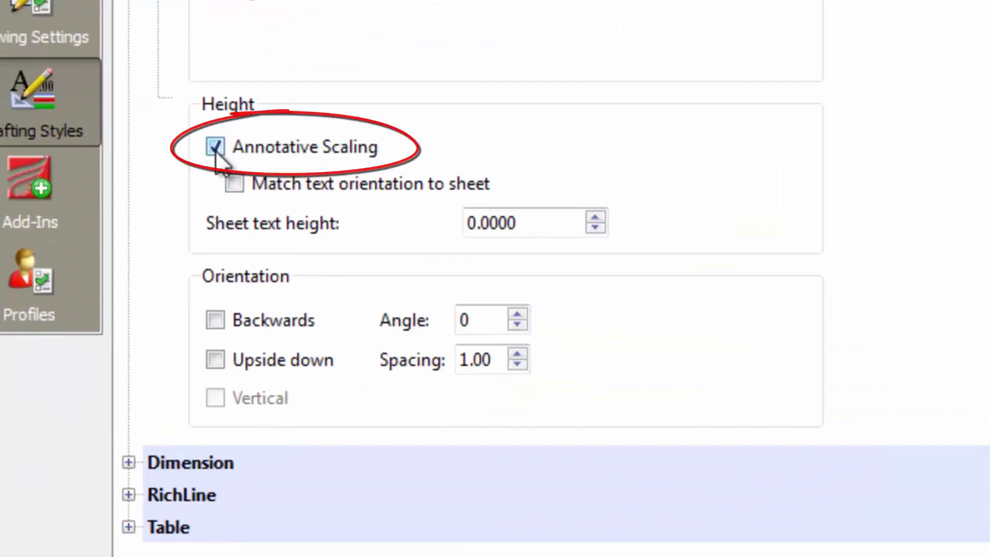